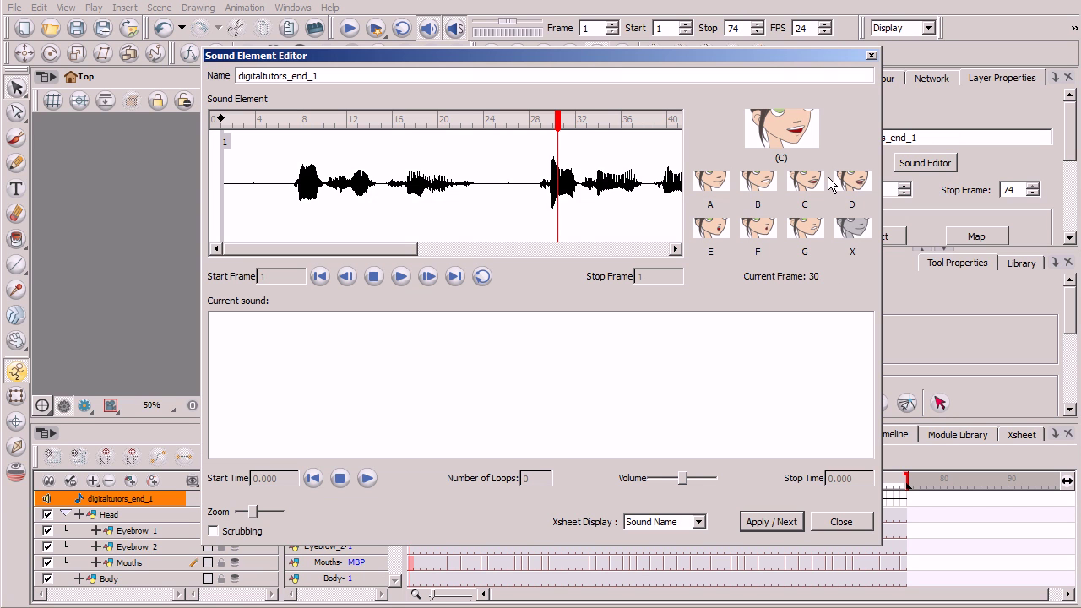
Examine the rest of the digitaltutors_end_1 waveform in the sound editor, then review its lip-sync mapping without changing it
{"action": "left_click_drag", "start_coordinate": [408, 251], "coordinate": [474, 230]}
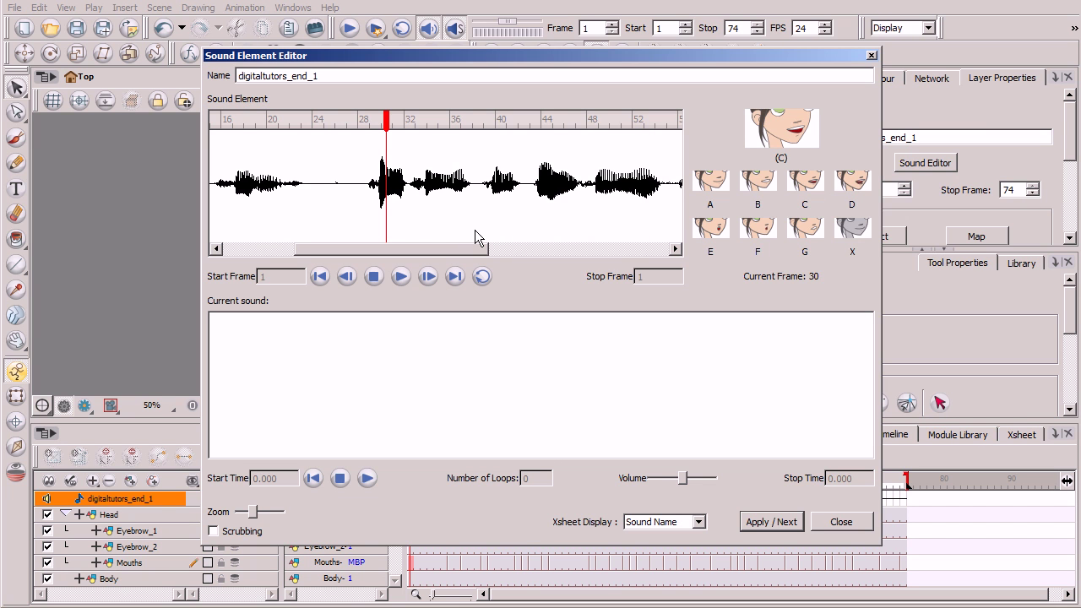
{"action": "left_click", "coordinate": [841, 521]}
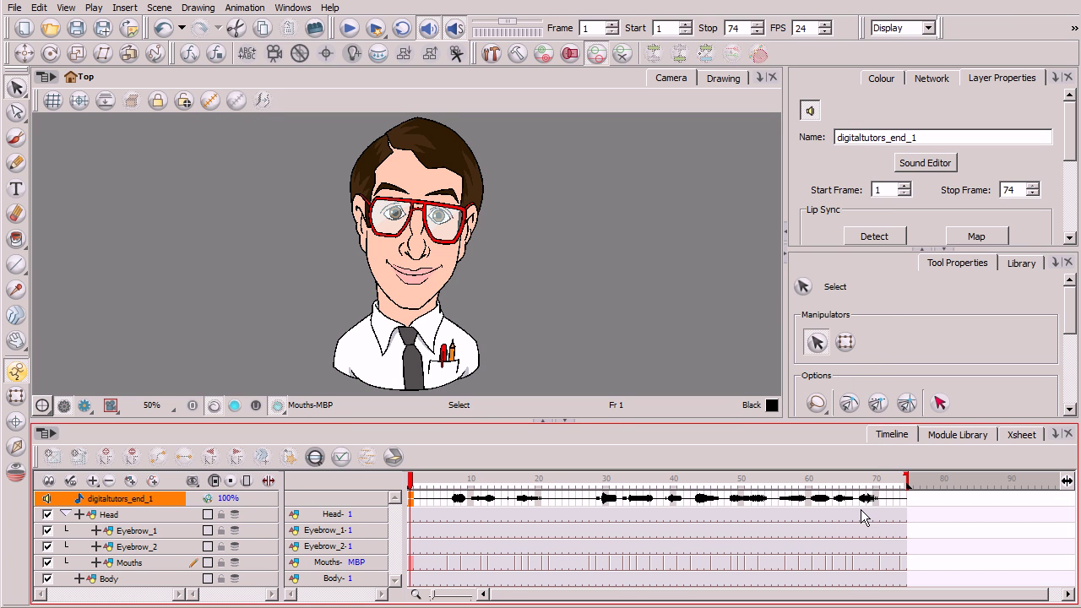
{"action": "left_click", "coordinate": [898, 422]}
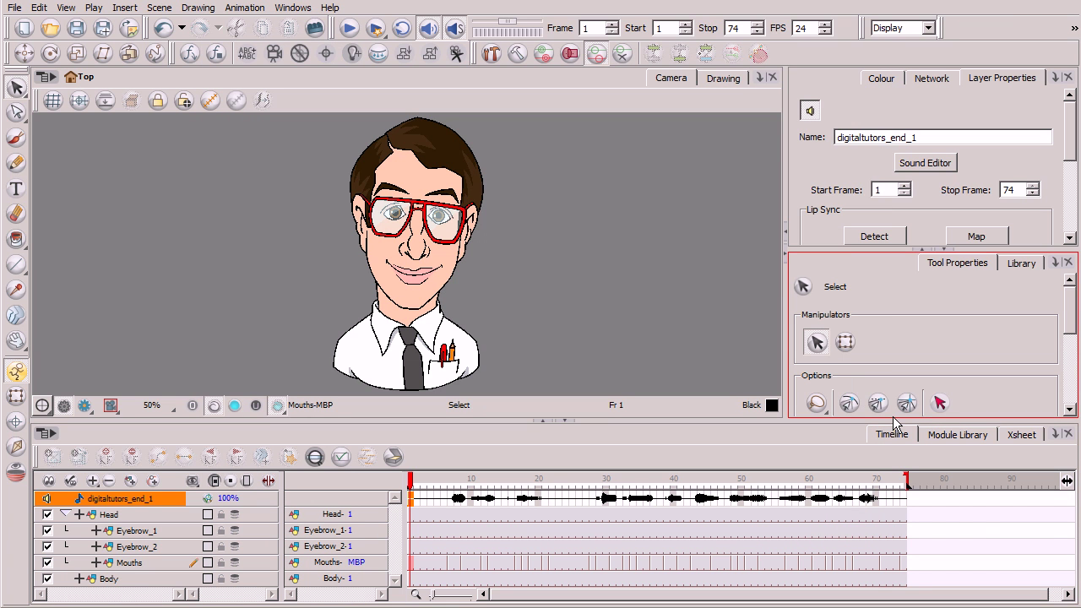
{"action": "left_click", "coordinate": [975, 237]}
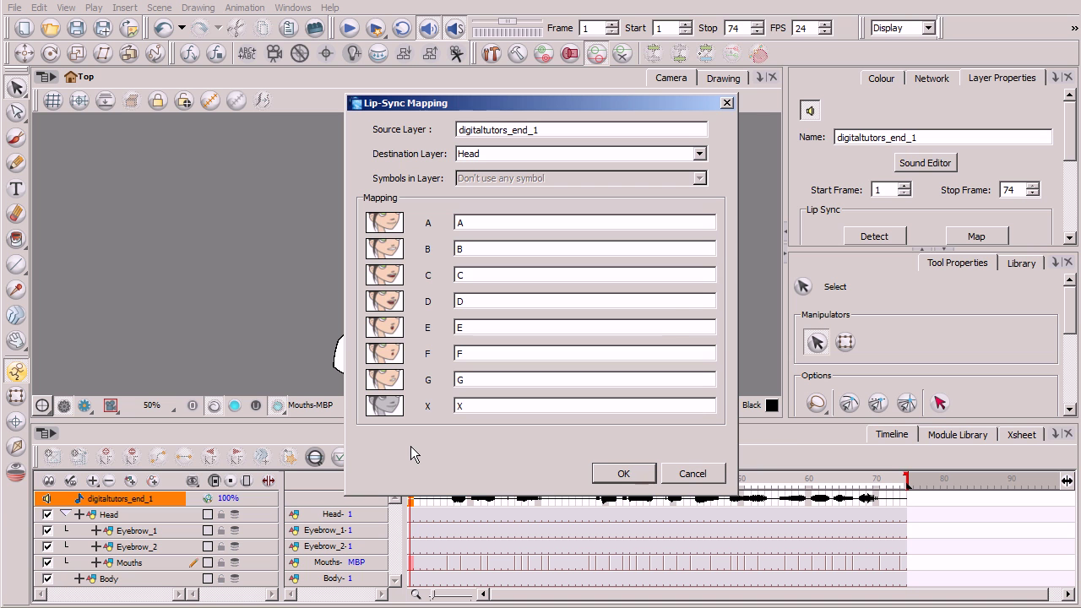
{"action": "left_click", "coordinate": [693, 473]}
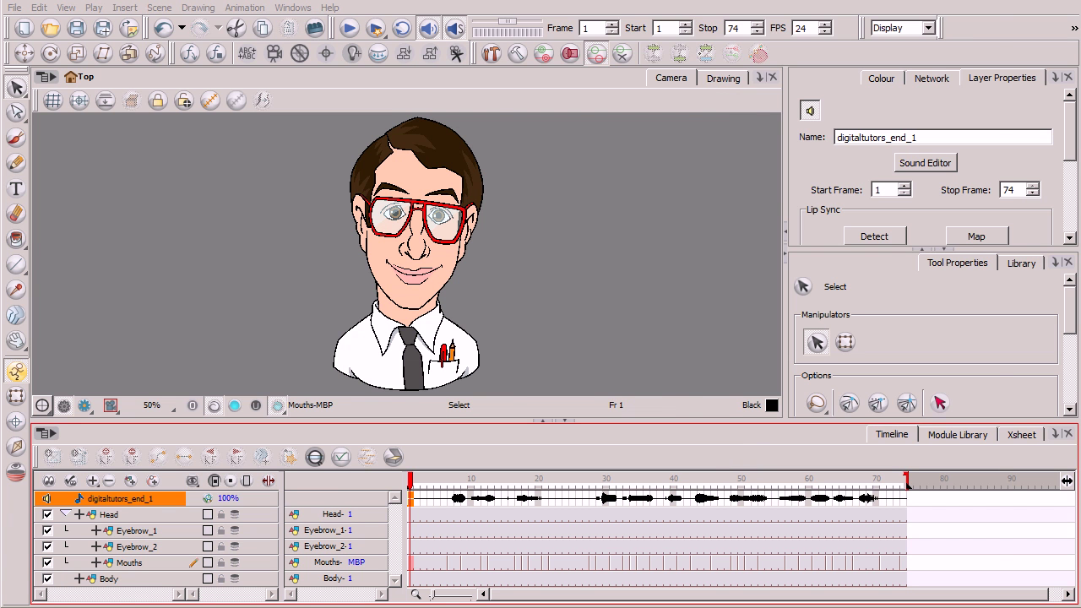
Compare the Nerdy_Guy_Phonemes.jpg chart with the mouth shapes offered in the lip-sync mapping, leaving the mapping as is
{"action": "key", "text": "alt+Tab"}
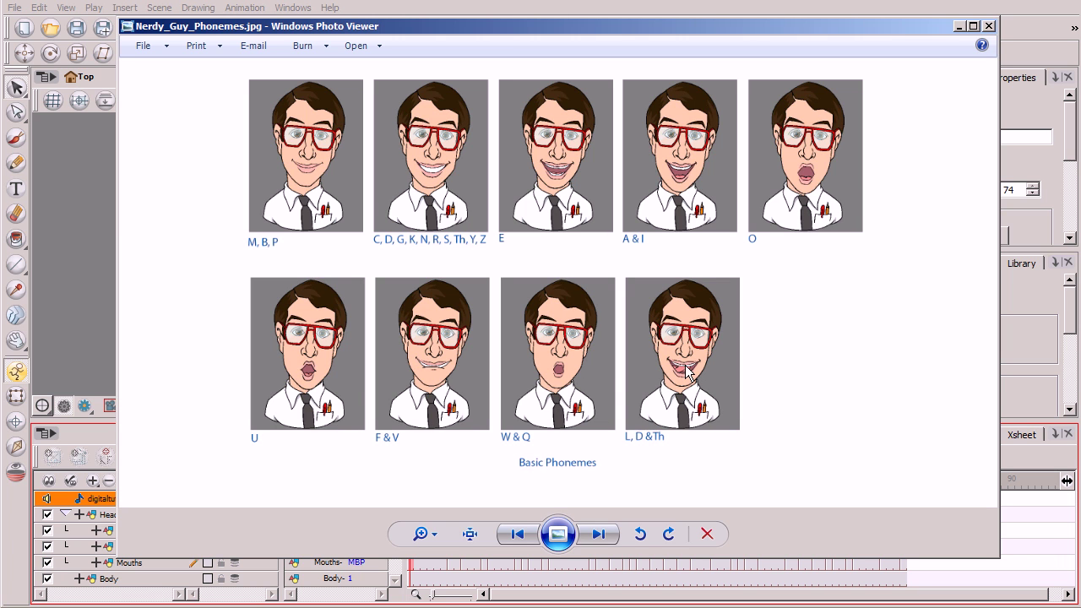
{"action": "left_click", "coordinate": [990, 26]}
{"action": "left_click", "coordinate": [985, 236]}
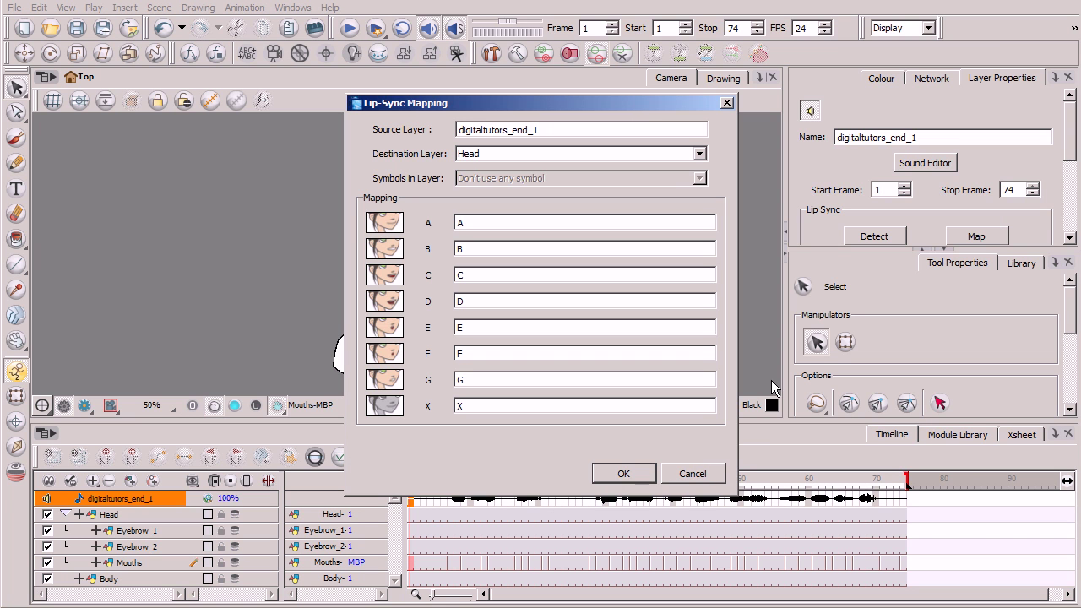
{"action": "left_click", "coordinate": [693, 474]}
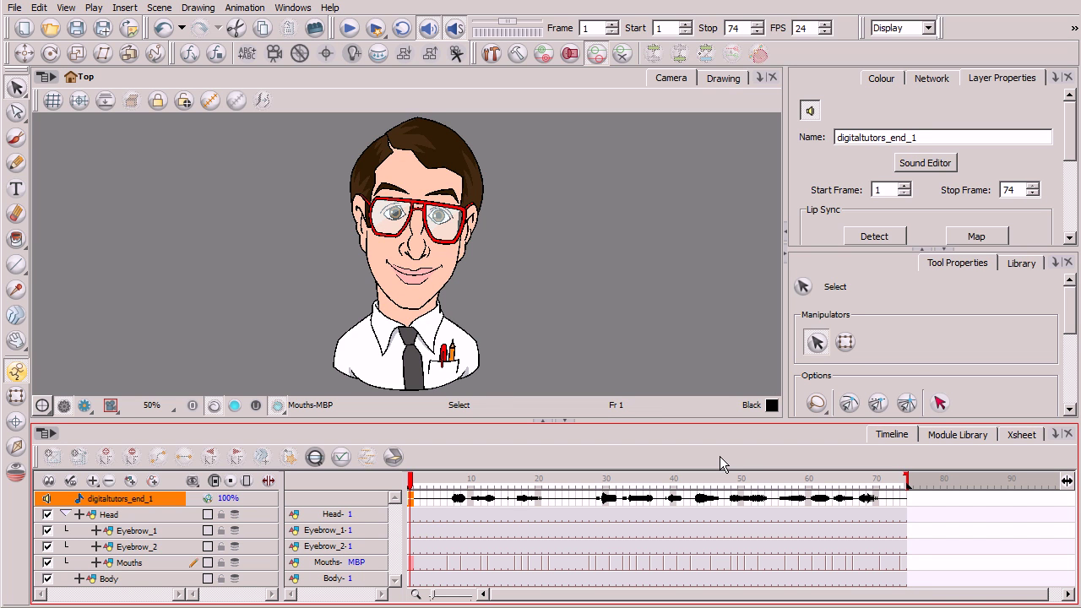
Play the lip-synced animation and scrub around frames 44 to 46 to examine the mouth shapes against the sound
{"action": "left_click", "coordinate": [414, 254]}
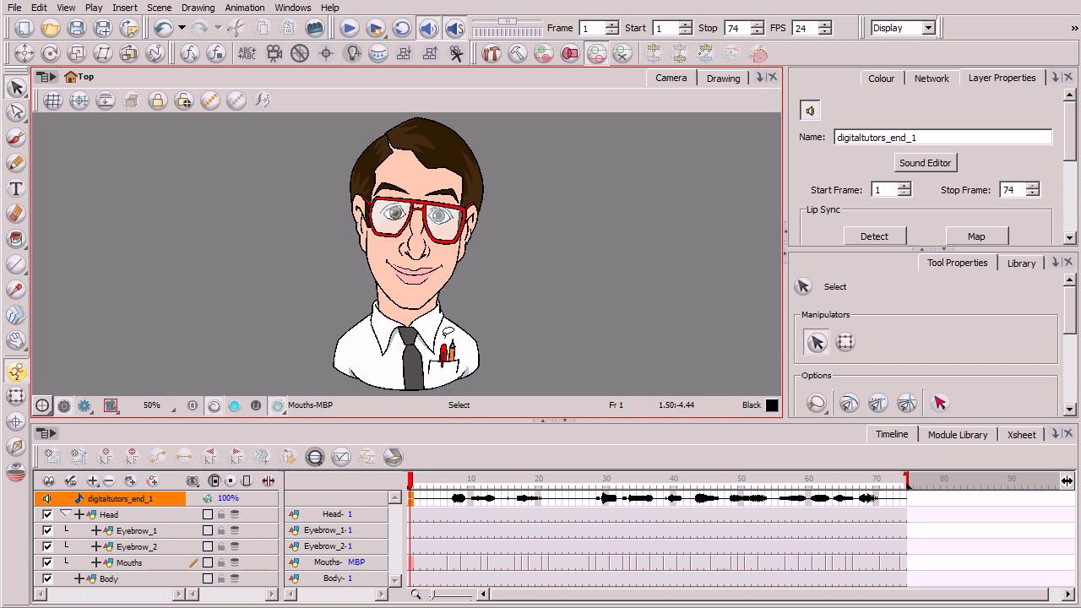
{"action": "left_click", "coordinate": [349, 29]}
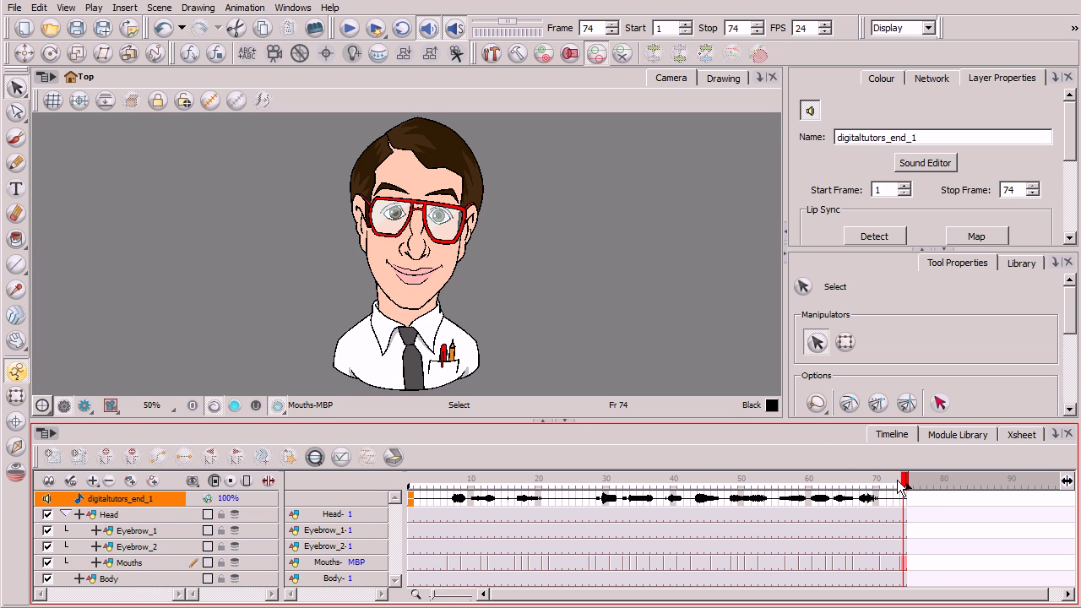
{"action": "left_click_drag", "start_coordinate": [657, 483], "coordinate": [717, 486]}
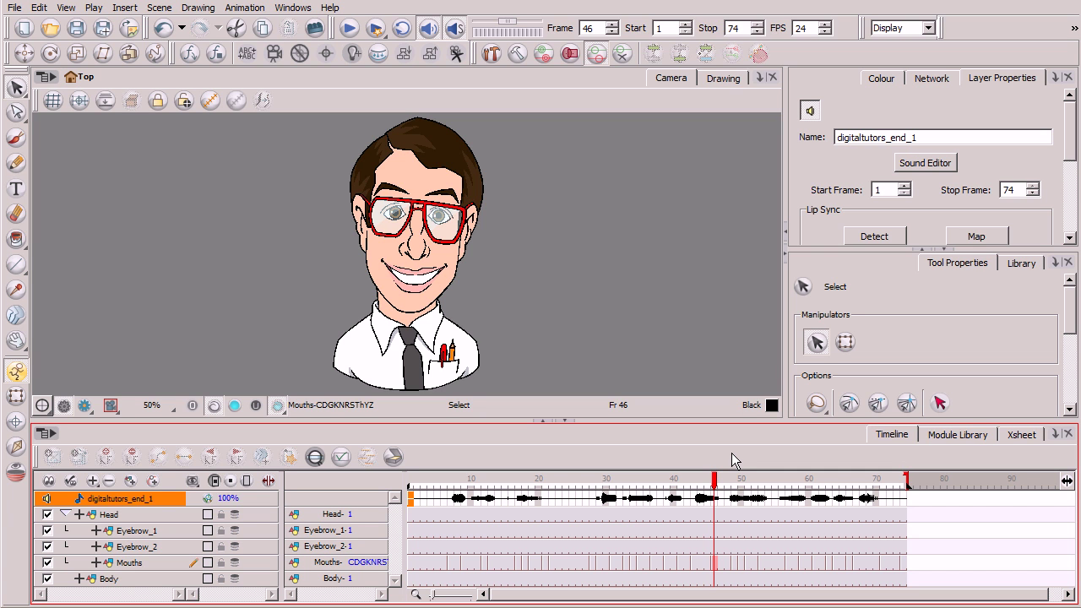
{"action": "mouse_move", "coordinate": [715, 485]}
{"action": "left_mouse_down"}
{"action": "mouse_move", "coordinate": [727, 482]}
{"action": "mouse_move", "coordinate": [704, 485]}
{"action": "mouse_move", "coordinate": [738, 485]}
{"action": "mouse_move", "coordinate": [667, 485]}
{"action": "mouse_move", "coordinate": [717, 484]}
{"action": "mouse_move", "coordinate": [702, 479]}
{"action": "left_mouse_up"}
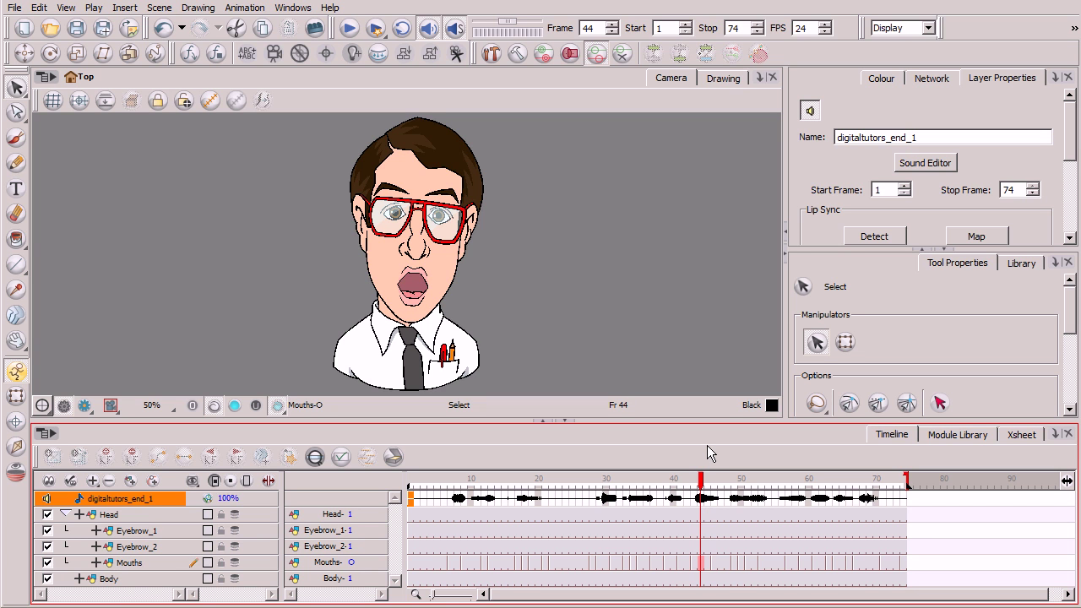
Substitute the Mouths drawing at frame 45 with LDTh_3 directly on the layer's drawing value in the timeline
{"action": "left_click", "coordinate": [708, 564]}
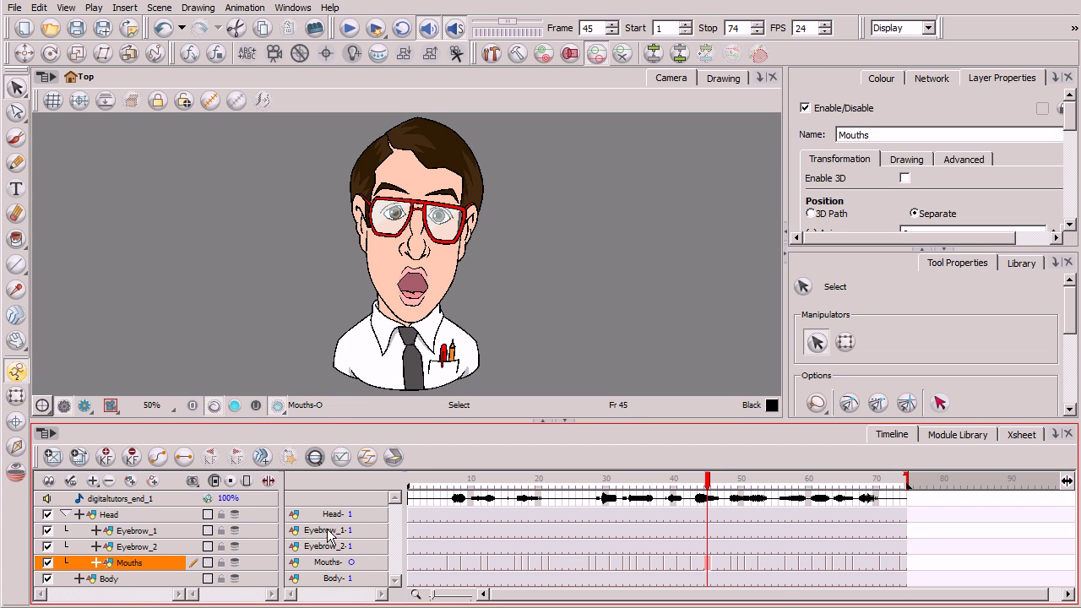
{"action": "left_click", "coordinate": [270, 481]}
{"action": "left_click", "coordinate": [269, 481]}
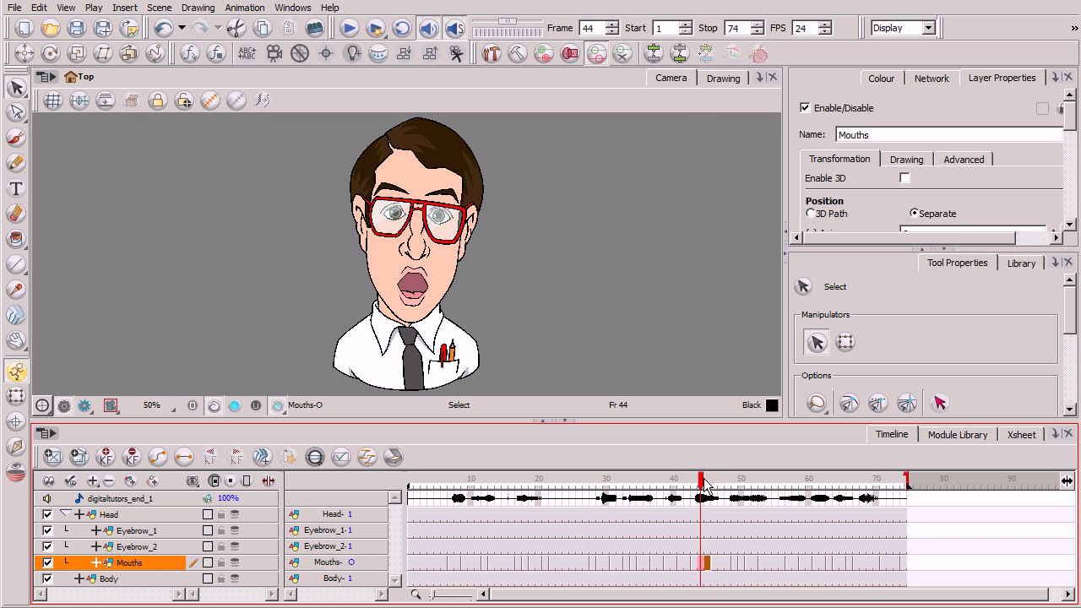
{"action": "left_click", "coordinate": [661, 479]}
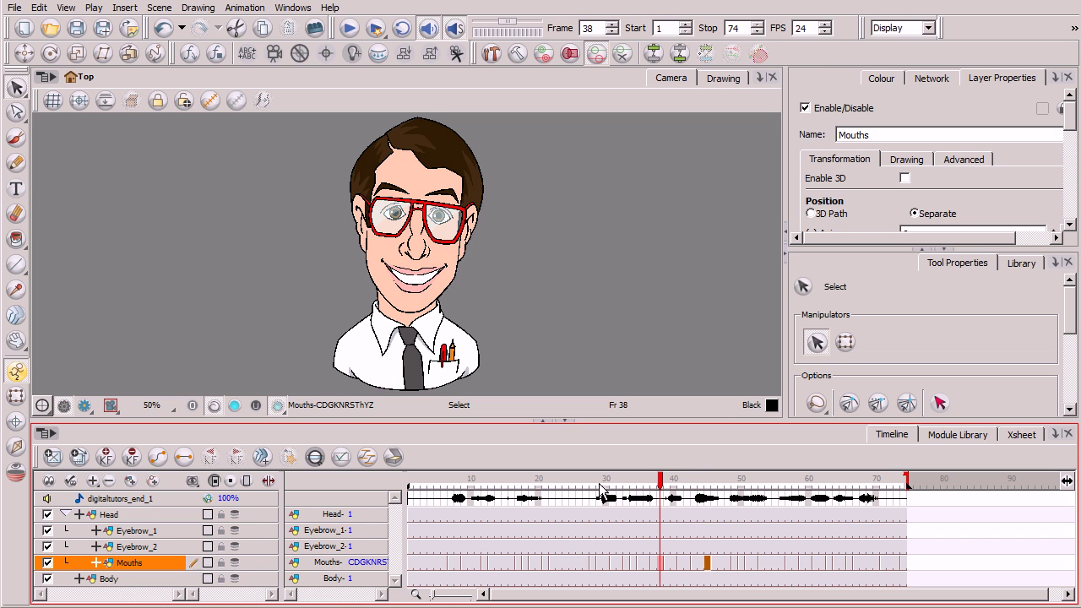
{"action": "left_click", "coordinate": [728, 563]}
{"action": "left_click", "coordinate": [706, 482]}
{"action": "mouse_move", "coordinate": [706, 482]}
{"action": "left_mouse_down"}
{"action": "mouse_move", "coordinate": [725, 481]}
{"action": "mouse_move", "coordinate": [684, 481]}
{"action": "mouse_move", "coordinate": [710, 483]}
{"action": "left_mouse_up"}
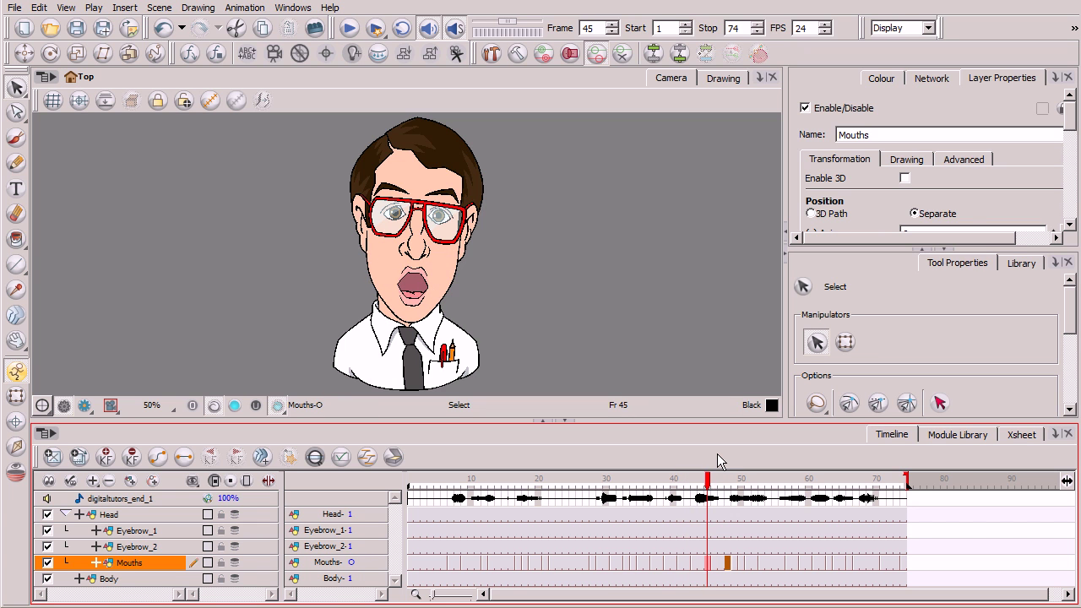
{"action": "mouse_move", "coordinate": [708, 482]}
{"action": "left_mouse_down"}
{"action": "mouse_move", "coordinate": [680, 482]}
{"action": "mouse_move", "coordinate": [705, 484]}
{"action": "left_mouse_up"}
{"action": "left_click", "coordinate": [709, 564]}
{"action": "mouse_move", "coordinate": [714, 488]}
{"action": "left_mouse_down"}
{"action": "mouse_move", "coordinate": [730, 483]}
{"action": "mouse_move", "coordinate": [708, 484]}
{"action": "left_mouse_up"}
{"action": "left_click_drag", "start_coordinate": [354, 565], "coordinate": [328, 565]}
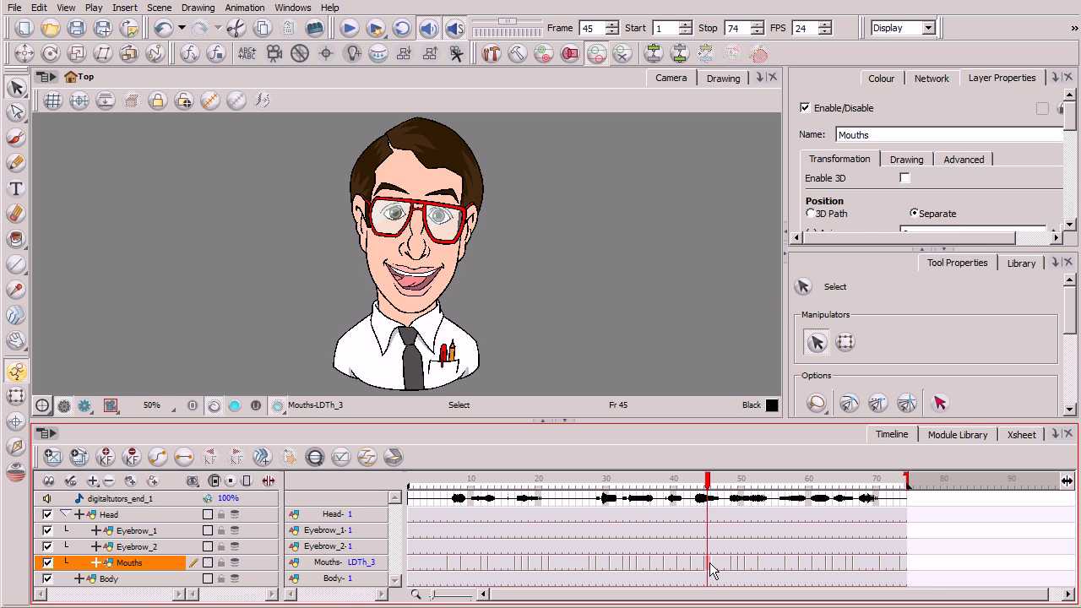
Scrub back to frame 43, then play the animation from frame 1 to check the mouth change at frame 45
{"action": "mouse_move", "coordinate": [708, 483]}
{"action": "left_mouse_down"}
{"action": "mouse_move", "coordinate": [690, 484]}
{"action": "mouse_move", "coordinate": [734, 483]}
{"action": "mouse_move", "coordinate": [694, 483]}
{"action": "left_mouse_up"}
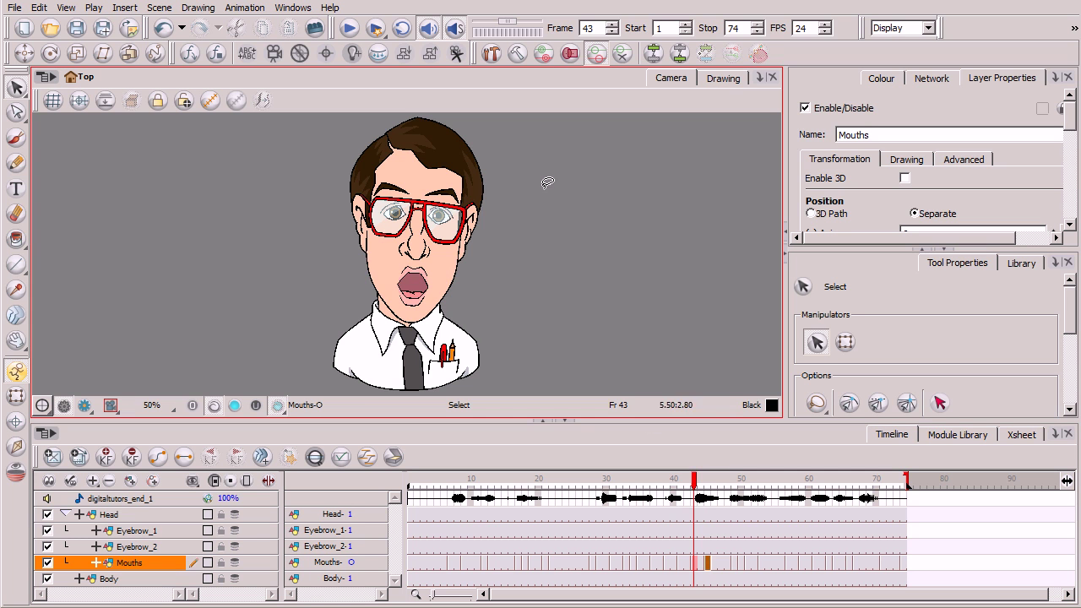
{"action": "left_click", "coordinate": [410, 487]}
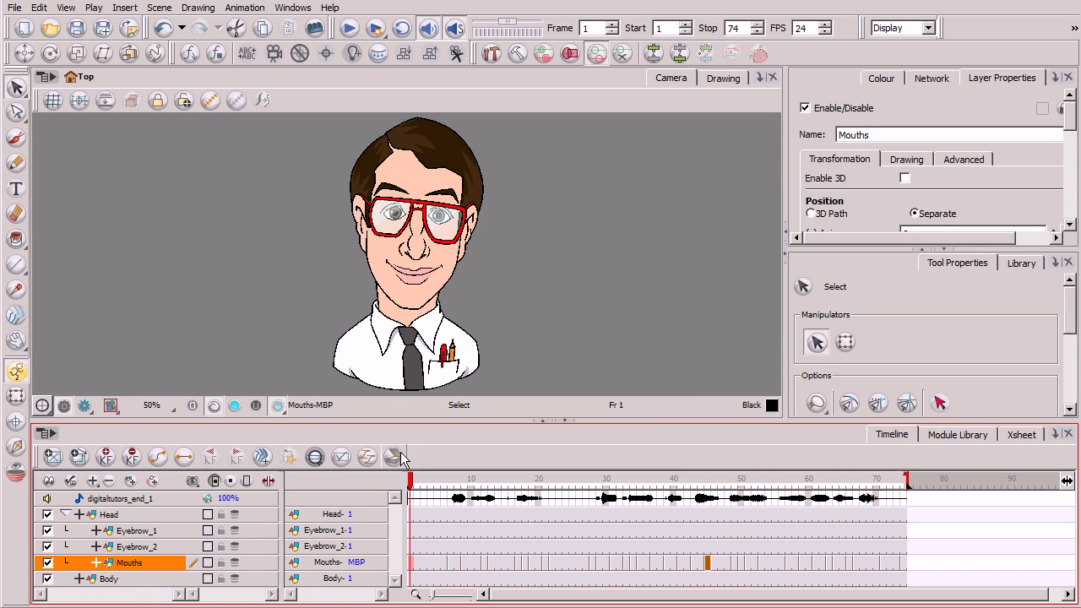
{"action": "left_click", "coordinate": [359, 28]}
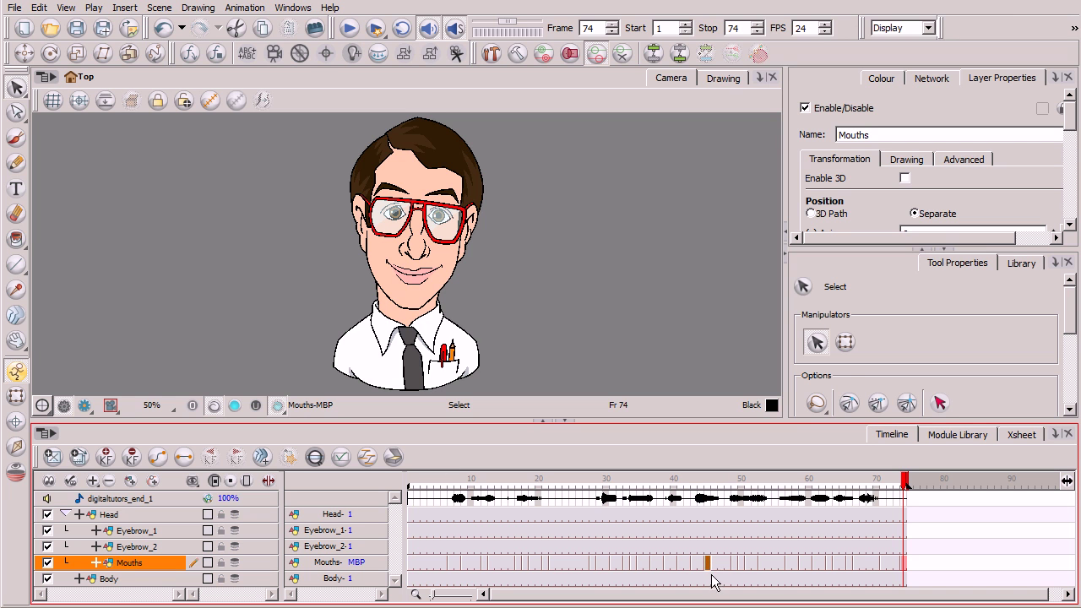
Select the digitaltutors_end_1 sound layer and look at its waveform in the Sound Element Editor
{"action": "left_click", "coordinate": [187, 500]}
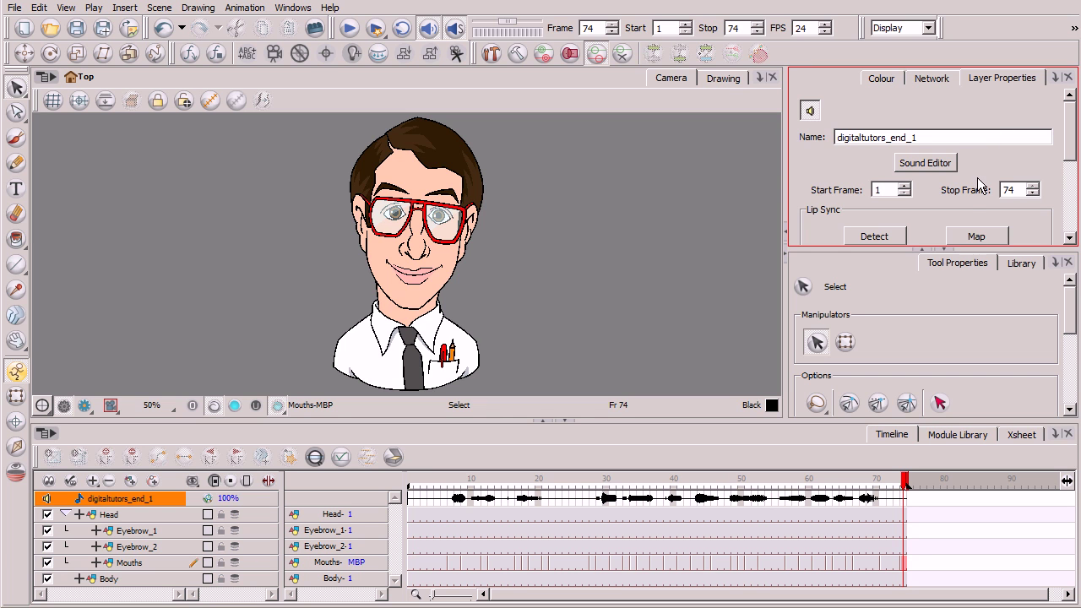
{"action": "left_click", "coordinate": [940, 166]}
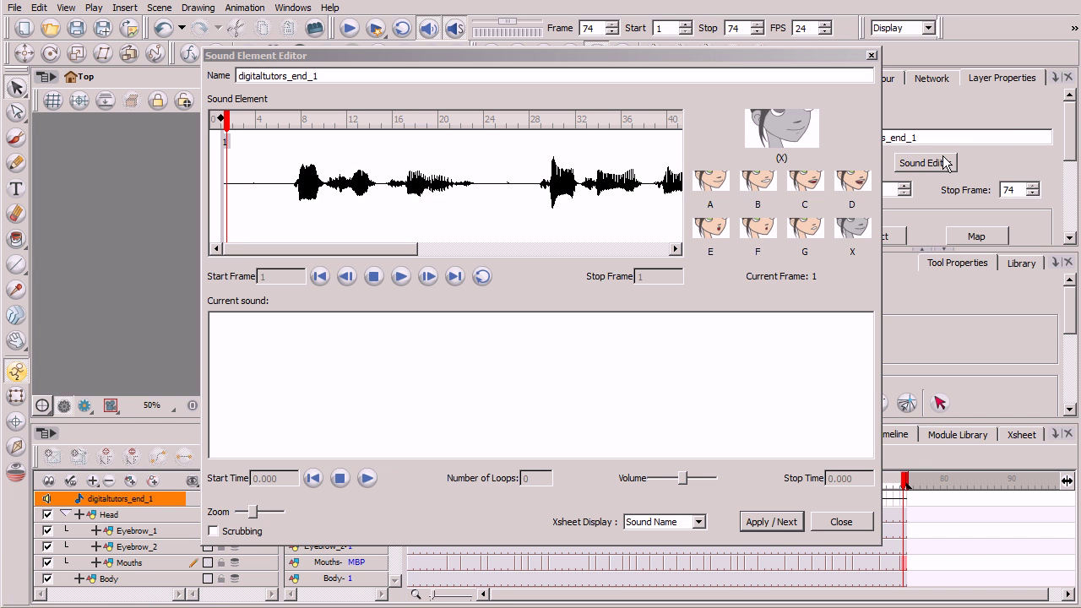
{"action": "left_click", "coordinate": [871, 55]}
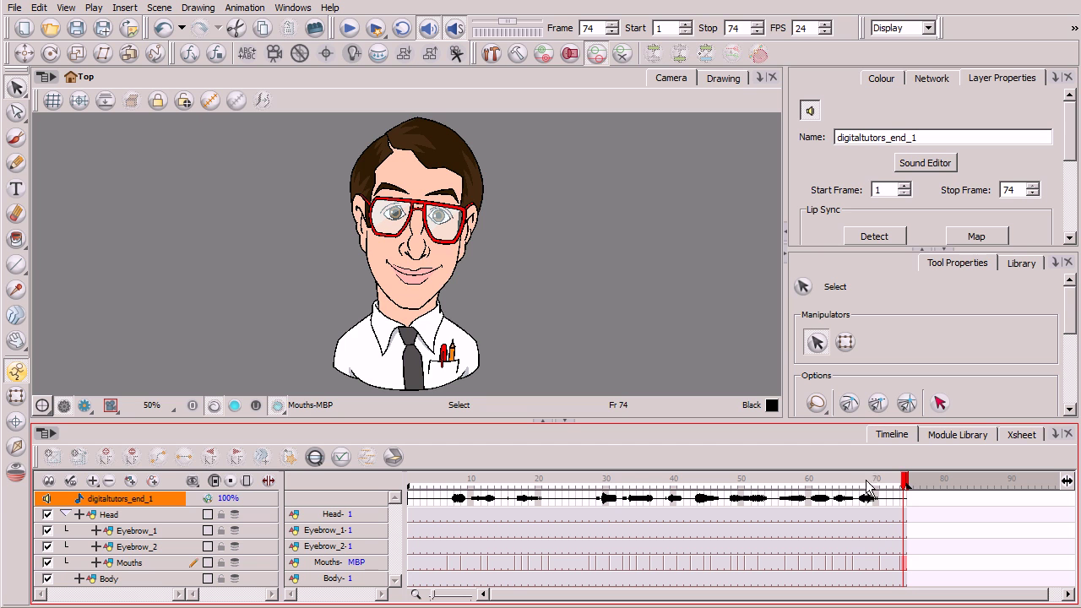
Substitute the Mouths drawing at frame 44 with WQ using Drawing Substitution, and play the animation from frame 1
{"action": "left_click", "coordinate": [669, 480]}
{"action": "mouse_move", "coordinate": [668, 480]}
{"action": "left_mouse_down"}
{"action": "mouse_move", "coordinate": [714, 484]}
{"action": "mouse_move", "coordinate": [654, 486]}
{"action": "mouse_move", "coordinate": [704, 484]}
{"action": "left_mouse_up"}
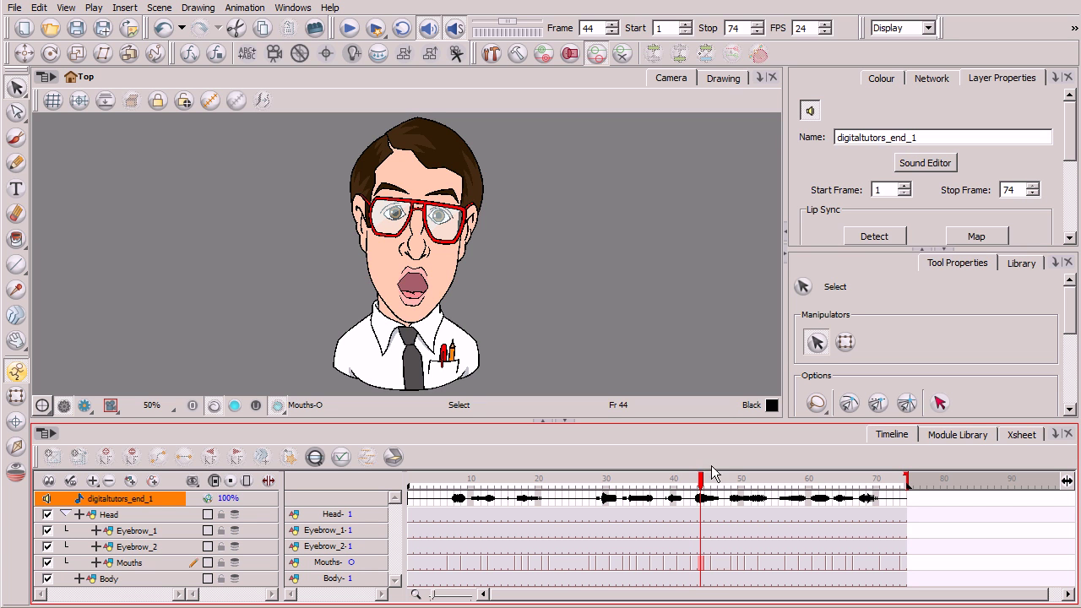
{"action": "left_click_drag", "start_coordinate": [702, 480], "coordinate": [705, 481]}
{"action": "left_click", "coordinate": [1021, 263]}
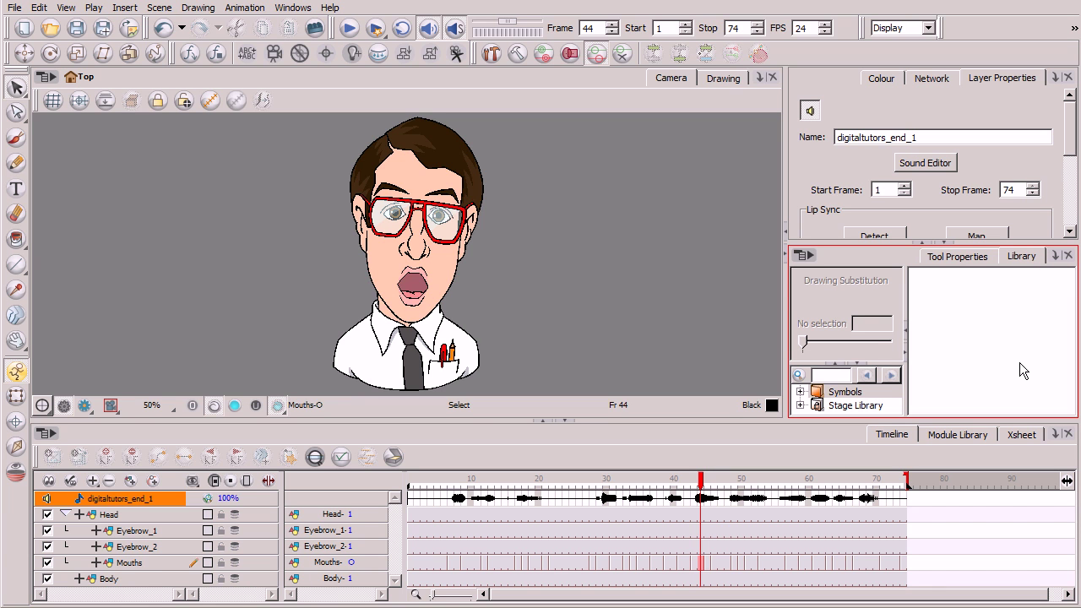
{"action": "left_click", "coordinate": [125, 564]}
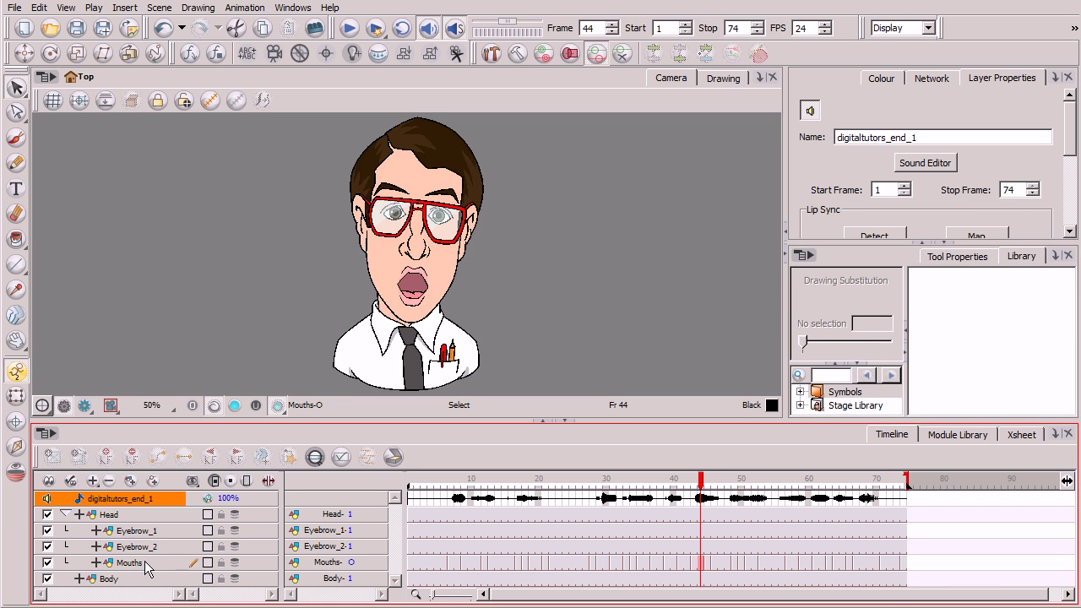
{"action": "left_click", "coordinate": [860, 338]}
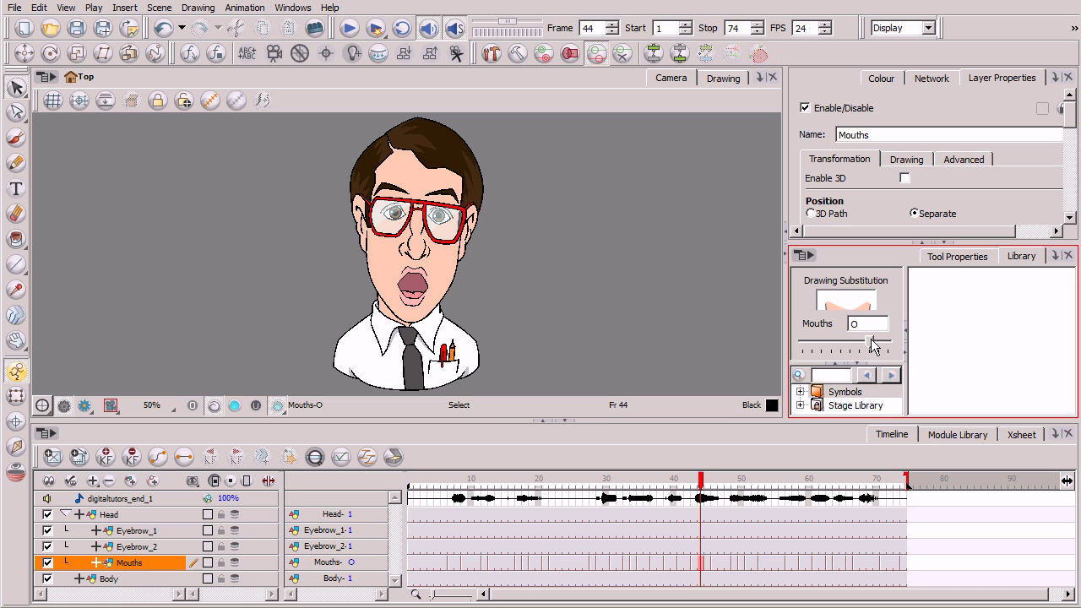
{"action": "mouse_move", "coordinate": [867, 339]}
{"action": "left_mouse_down"}
{"action": "mouse_move", "coordinate": [814, 339]}
{"action": "mouse_move", "coordinate": [879, 346]}
{"action": "mouse_move", "coordinate": [892, 334]}
{"action": "left_mouse_up"}
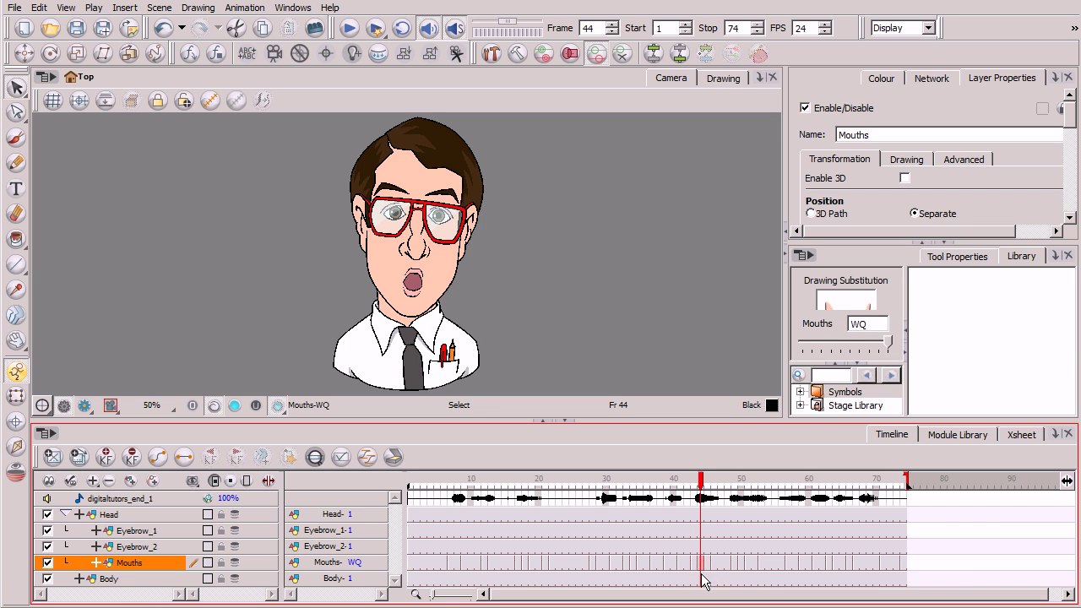
{"action": "left_click", "coordinate": [410, 479]}
{"action": "left_click", "coordinate": [347, 28]}
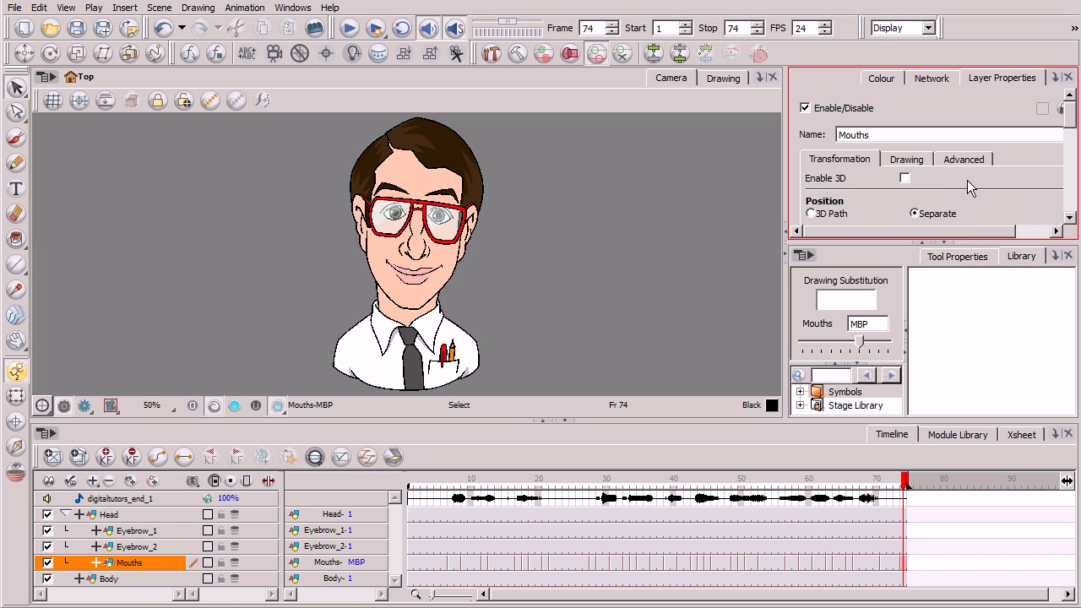
Reopen the sound editor for the digitaltutors_end_1 layer and review the mouth shapes A to G and X
{"action": "left_click", "coordinate": [171, 499]}
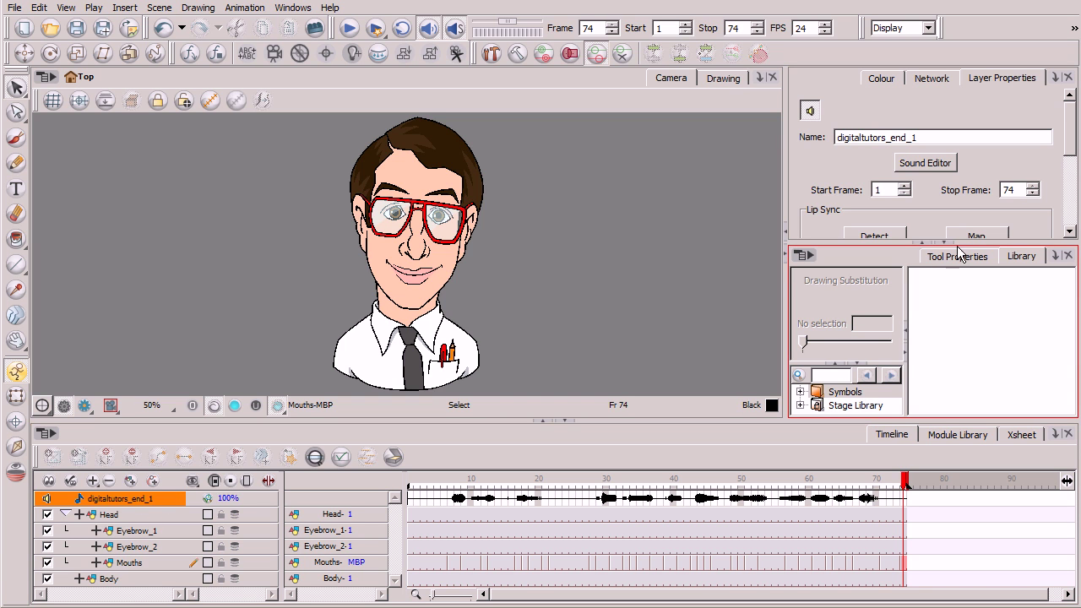
{"action": "left_click", "coordinate": [925, 163]}
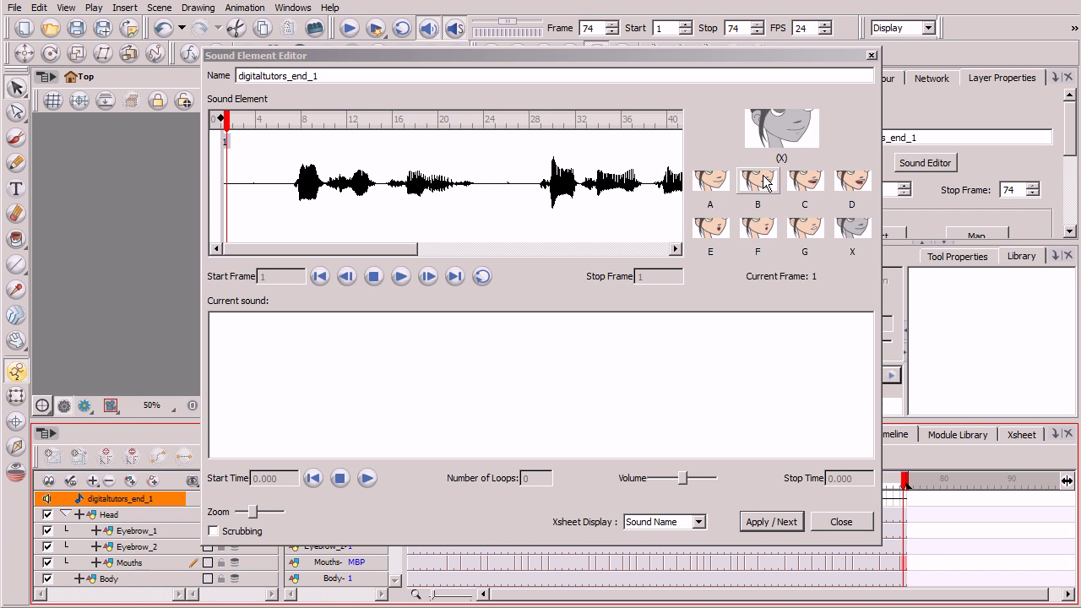
{"action": "left_click", "coordinate": [872, 55]}
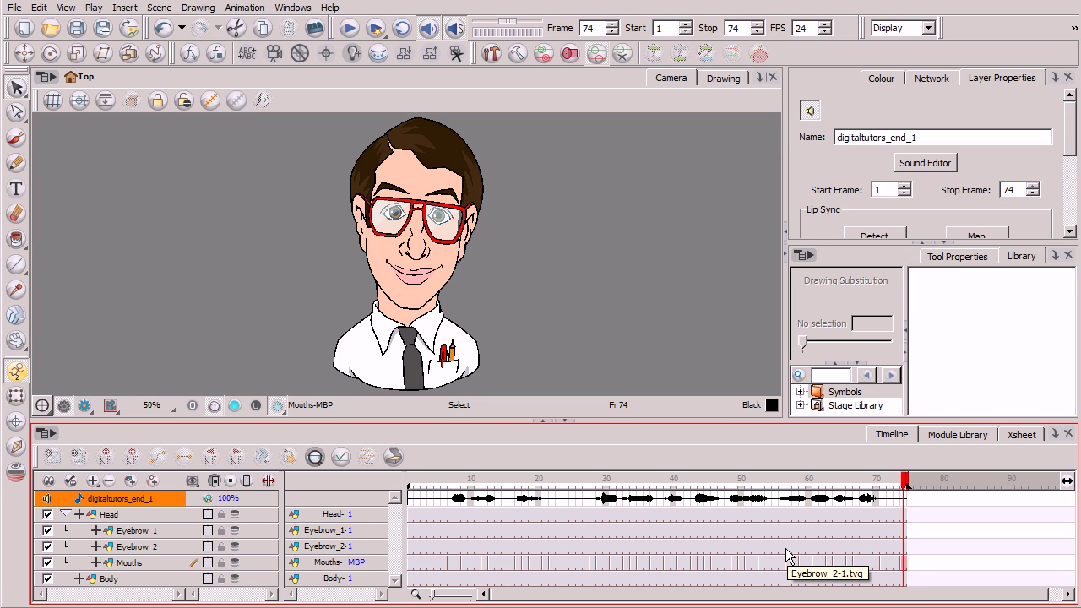
Examine the later part of the waveform and its assigned mouth shapes in the sound editor, then close it
{"action": "left_click", "coordinate": [937, 170]}
{"action": "left_click_drag", "start_coordinate": [371, 245], "coordinate": [510, 250]}
{"action": "left_click", "coordinate": [466, 186]}
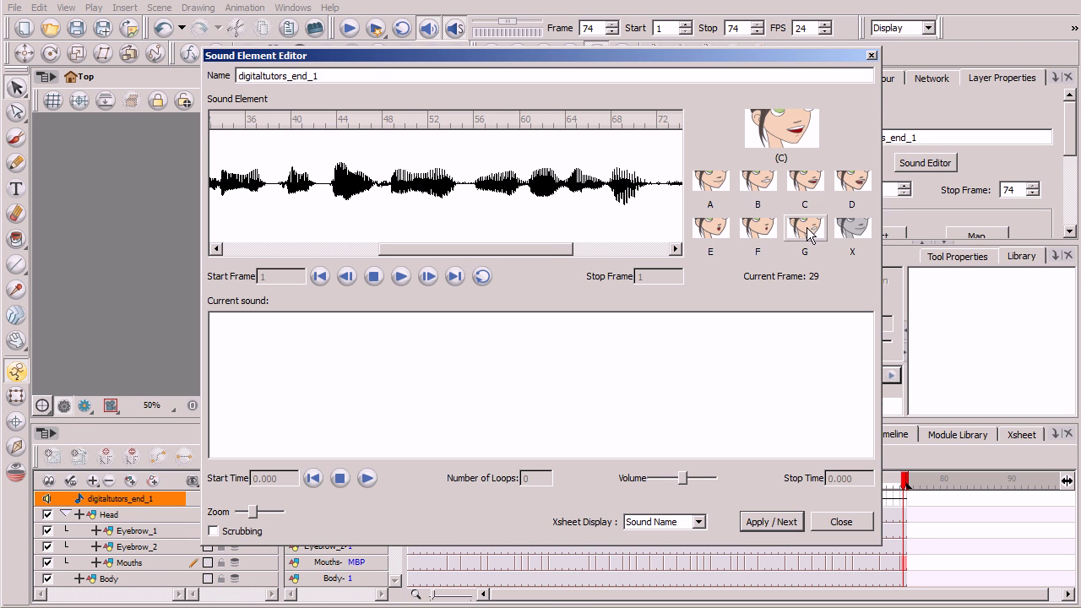
{"action": "left_click", "coordinate": [847, 524]}
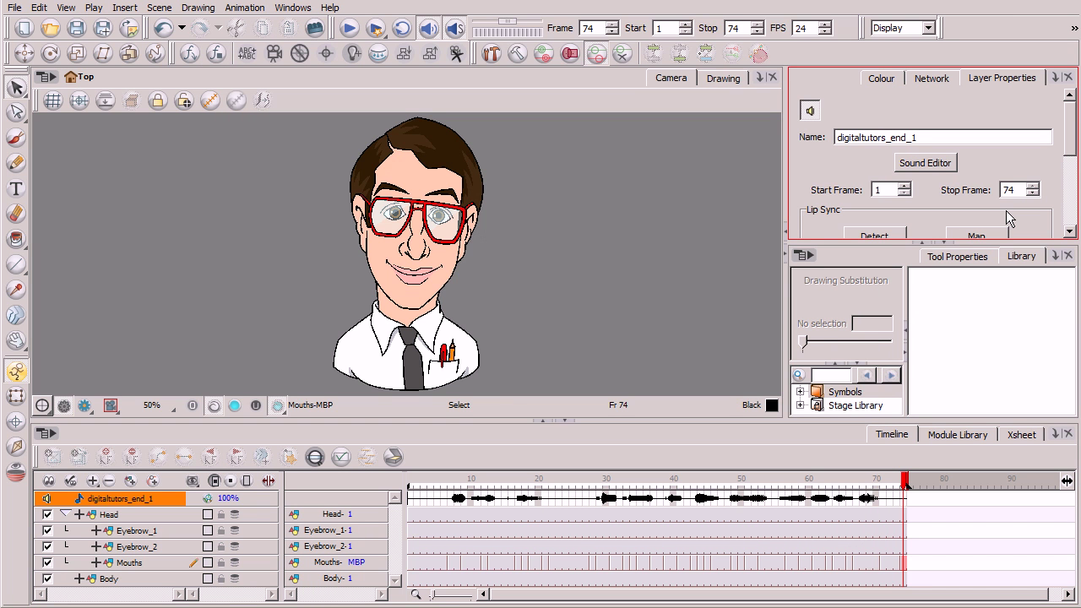